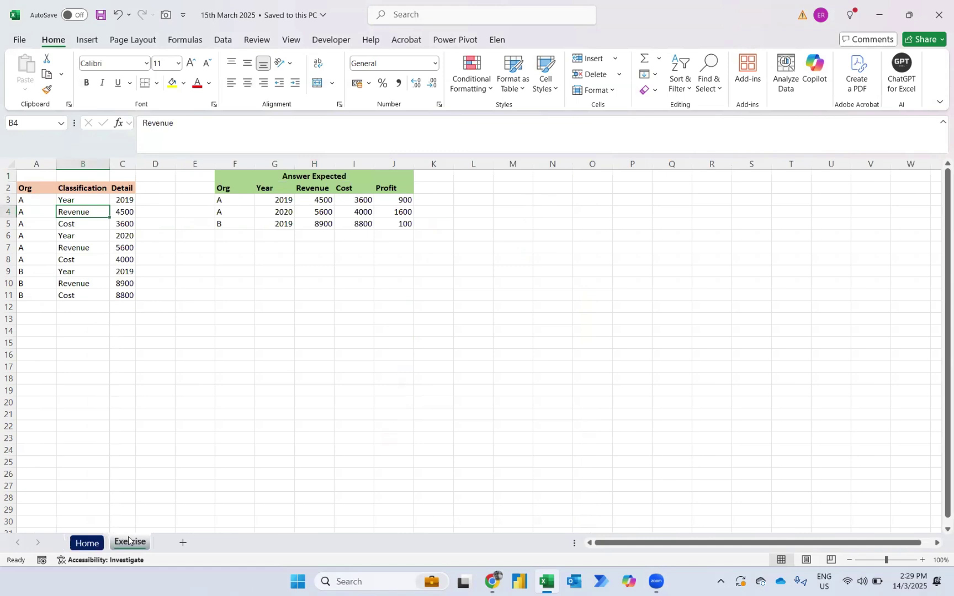
Load the source range A2:C11 into Power Query as a table with headers
key("ctrl+a")
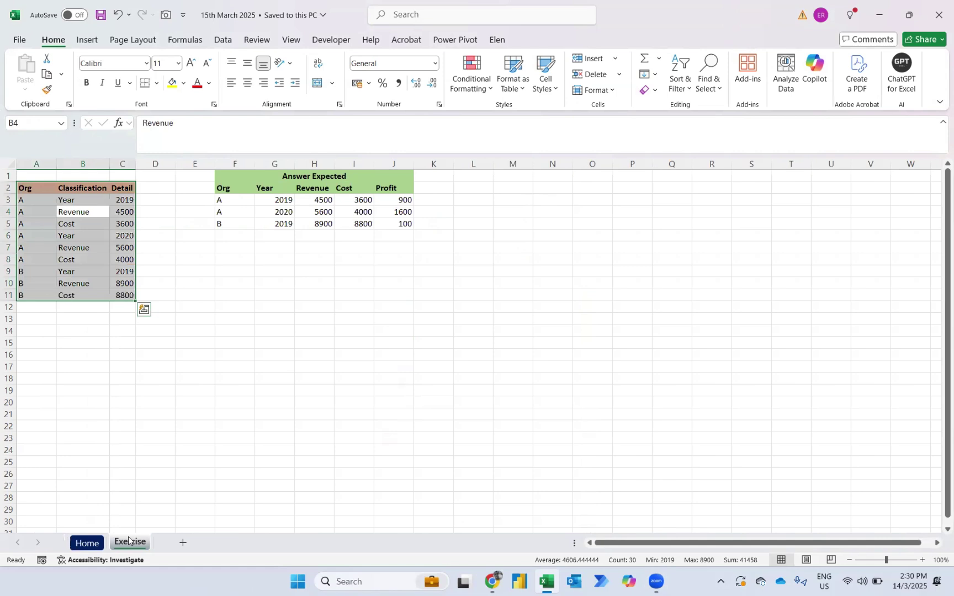
key("alt+a")
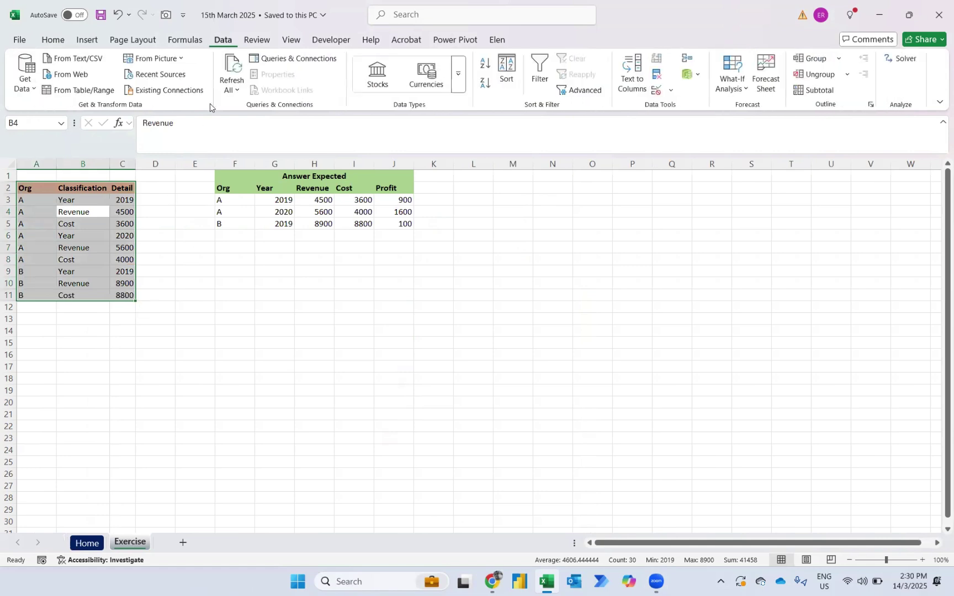
left_click(86, 89)
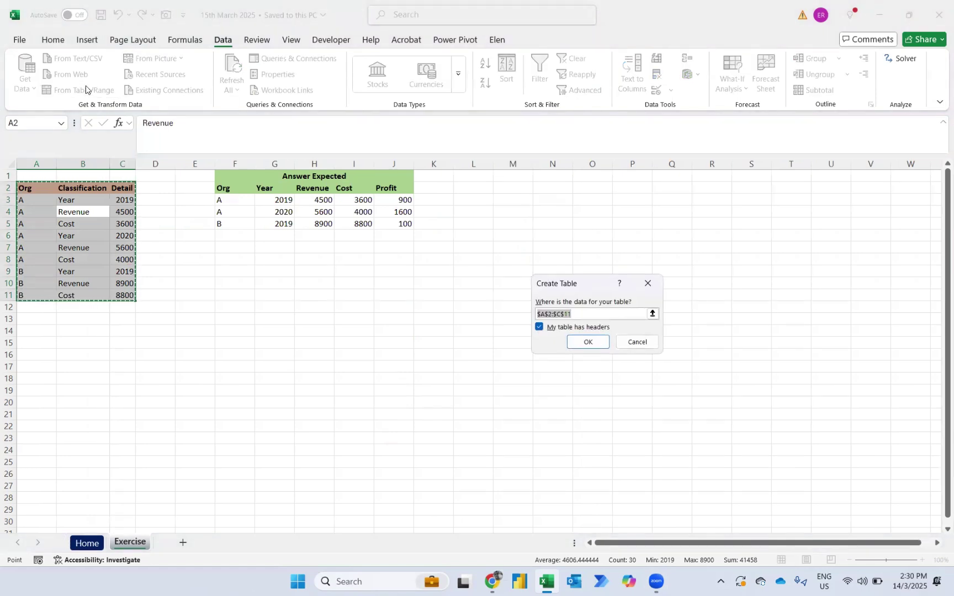
left_click(587, 342)
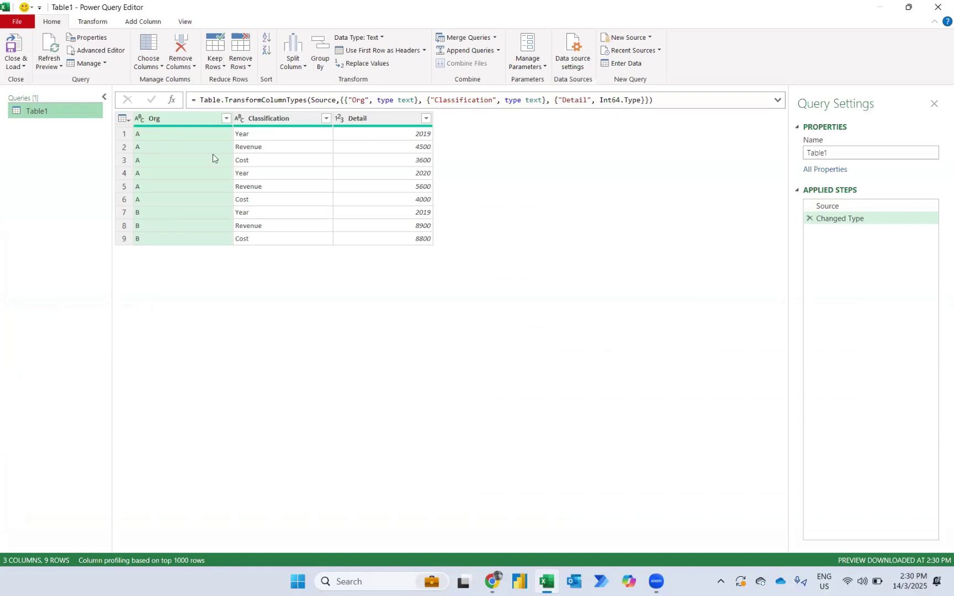
Add an index column starting at 0 and a new column that integer-divides the index by 3
left_click(132, 22)
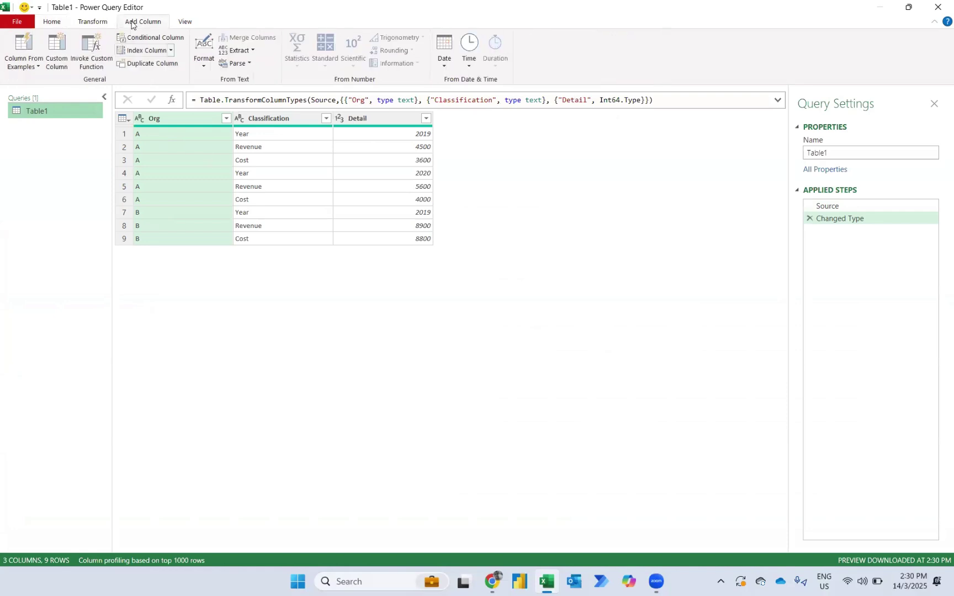
left_click(127, 53)
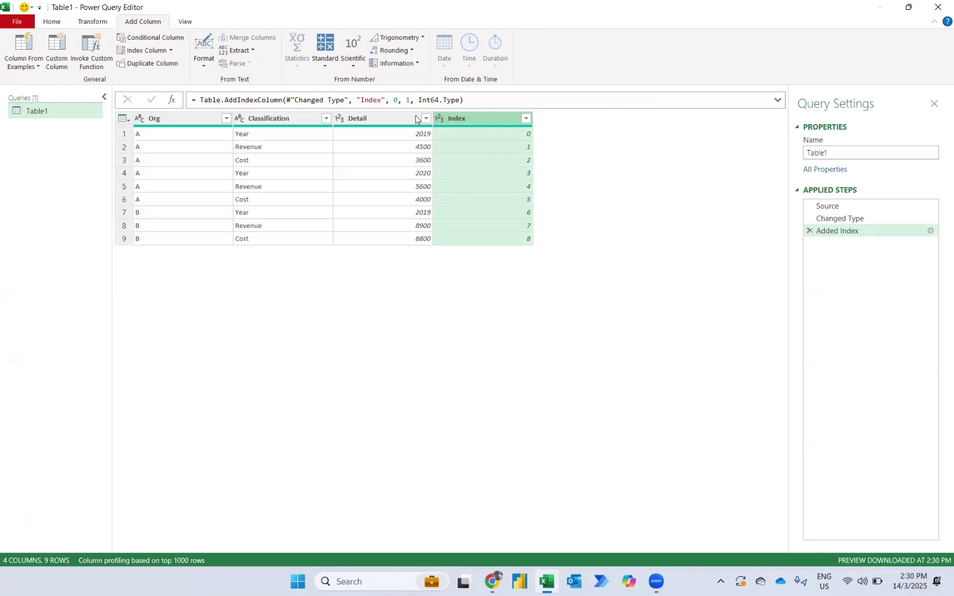
left_click(326, 53)
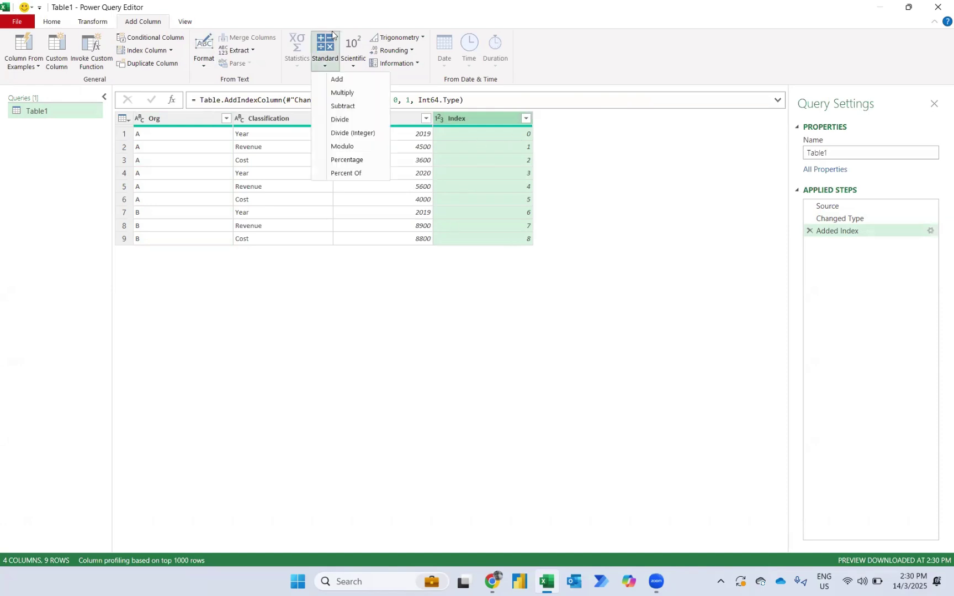
left_click(350, 133)
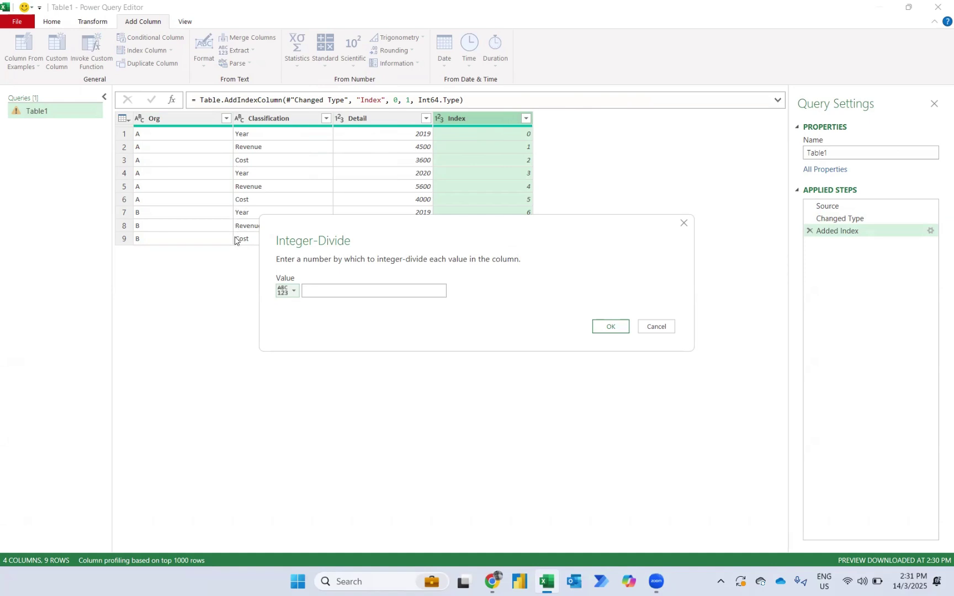
left_click(333, 294)
type("3")
left_click(615, 327)
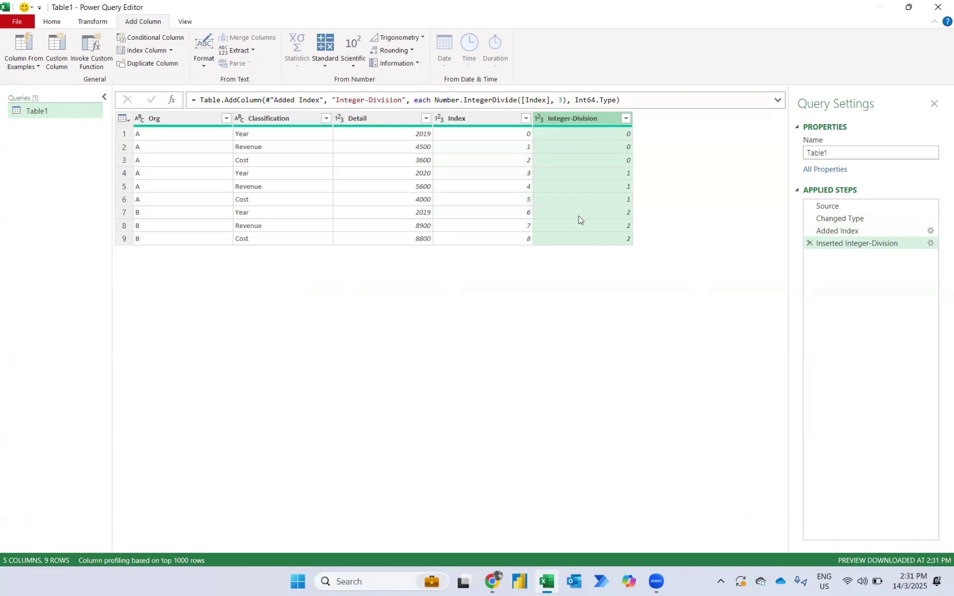
Transform the Index column in place into its modulo with a value of 3
left_click(488, 119)
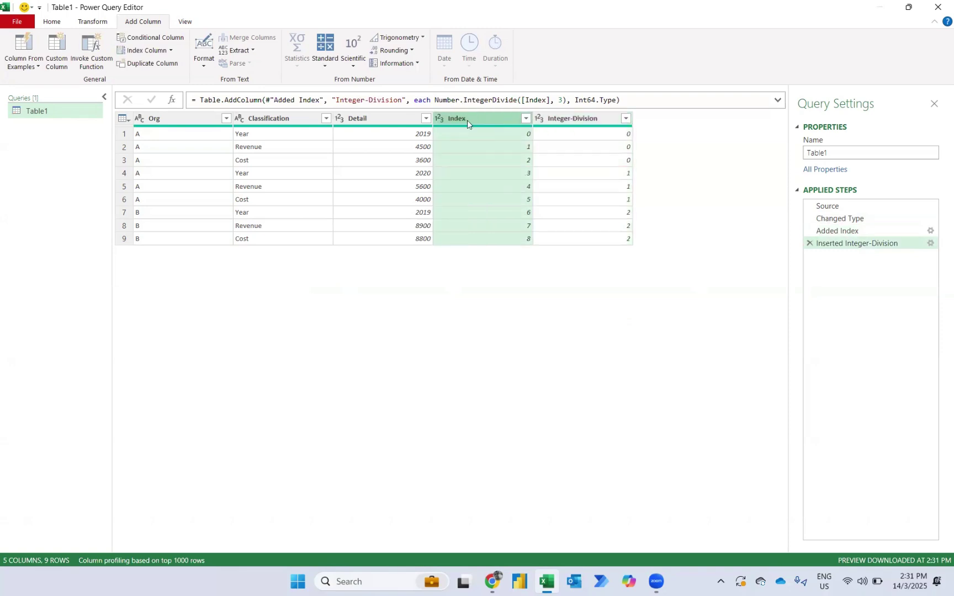
left_click(79, 23)
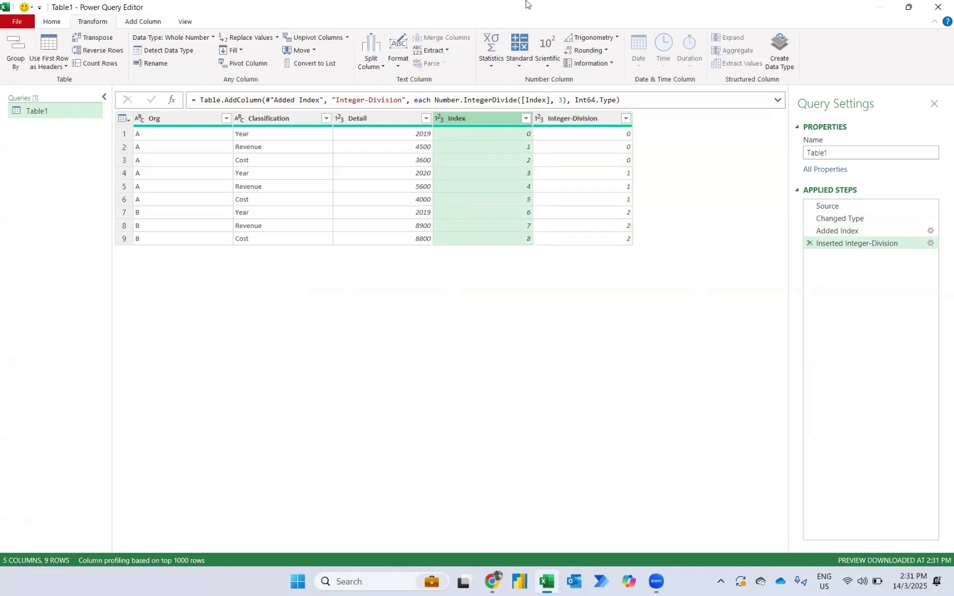
left_click(519, 51)
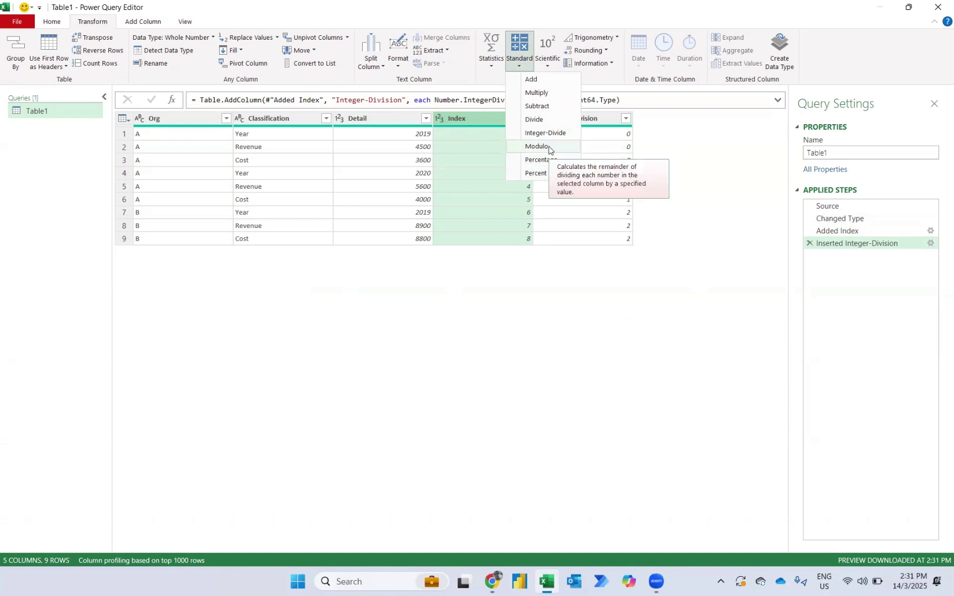
left_click(549, 146)
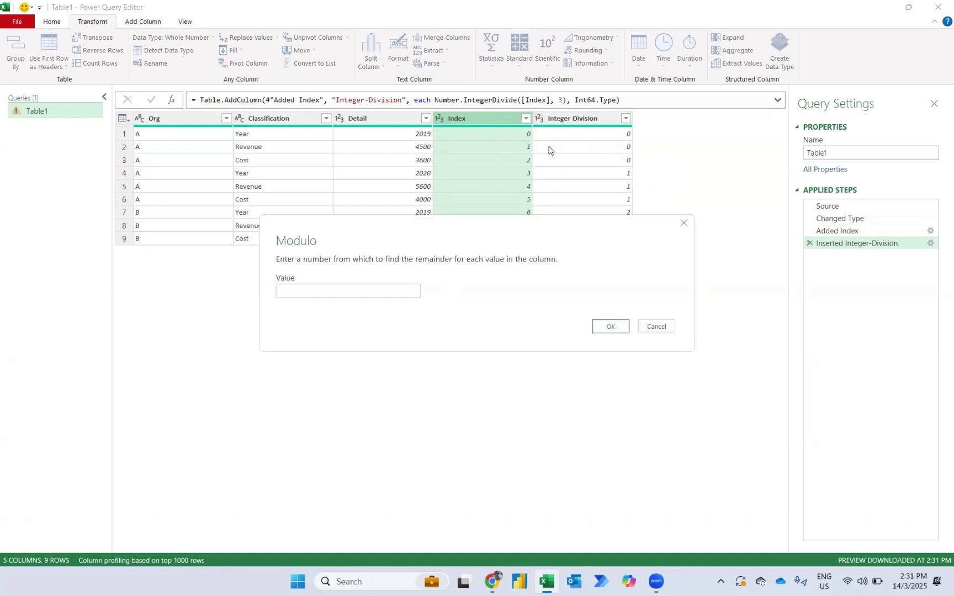
left_click(607, 327)
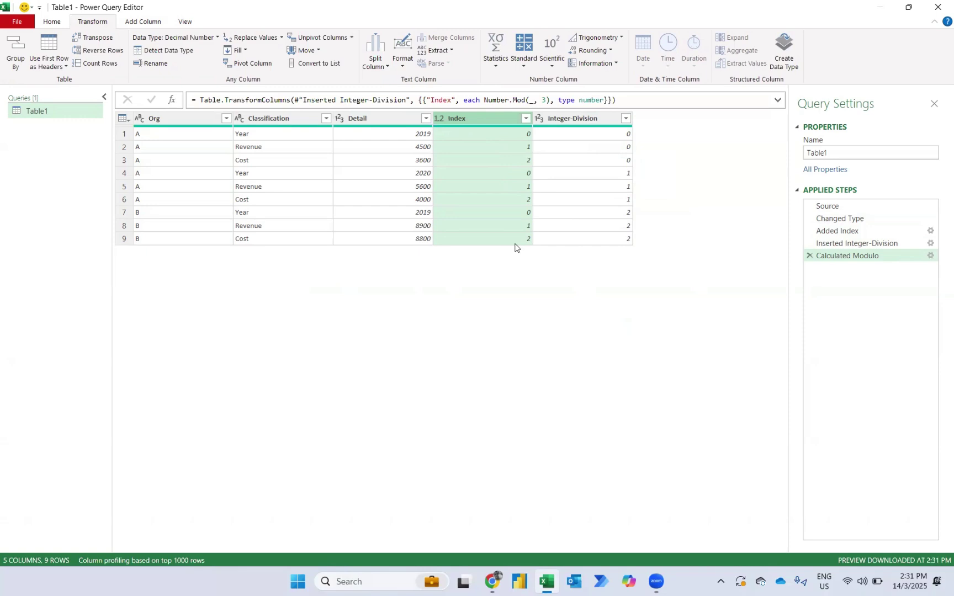
Remove the Classification column and pivot the Index column with Detail as the values column and Don't Aggregate
left_click(269, 115)
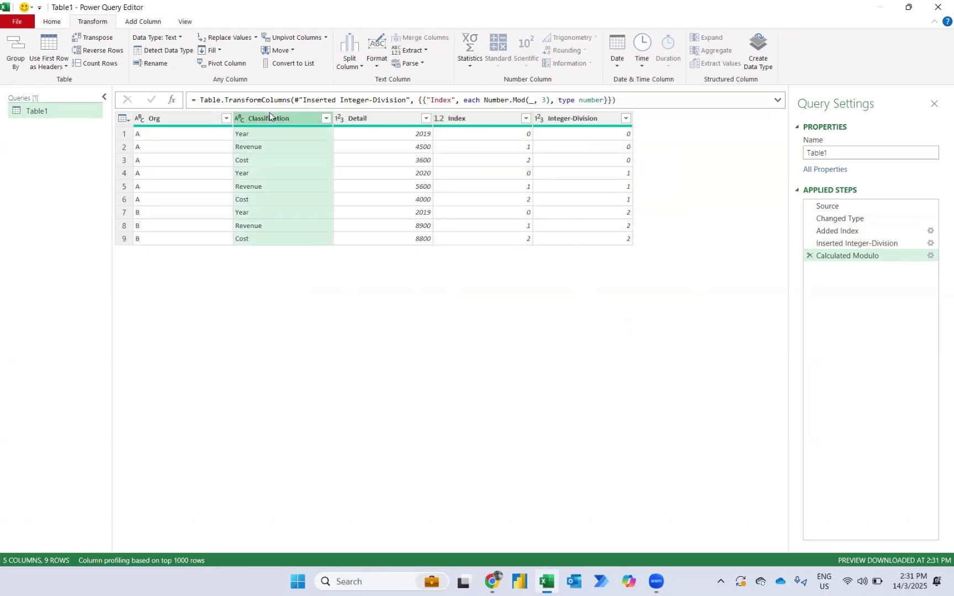
key("Delete")
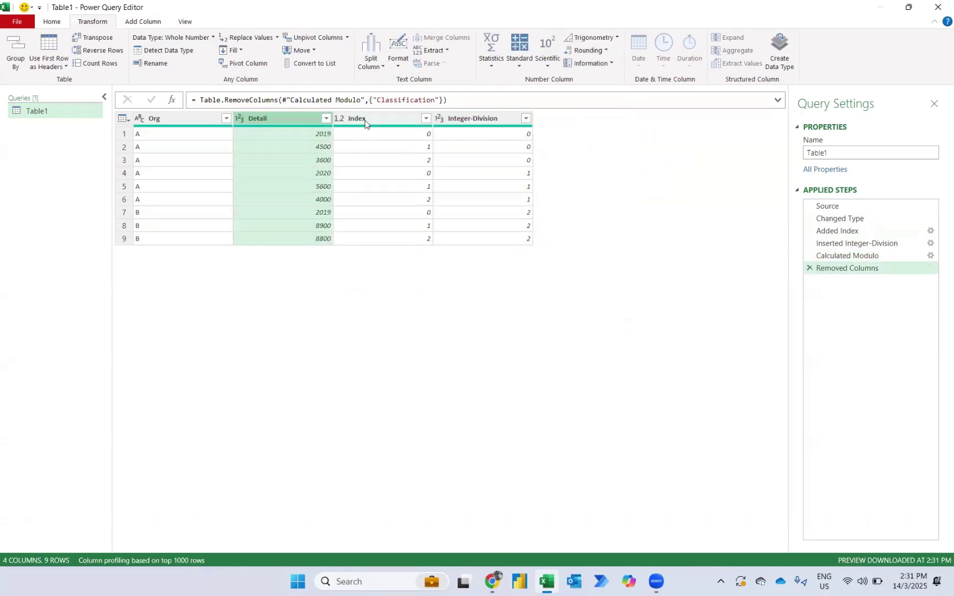
left_click(365, 122)
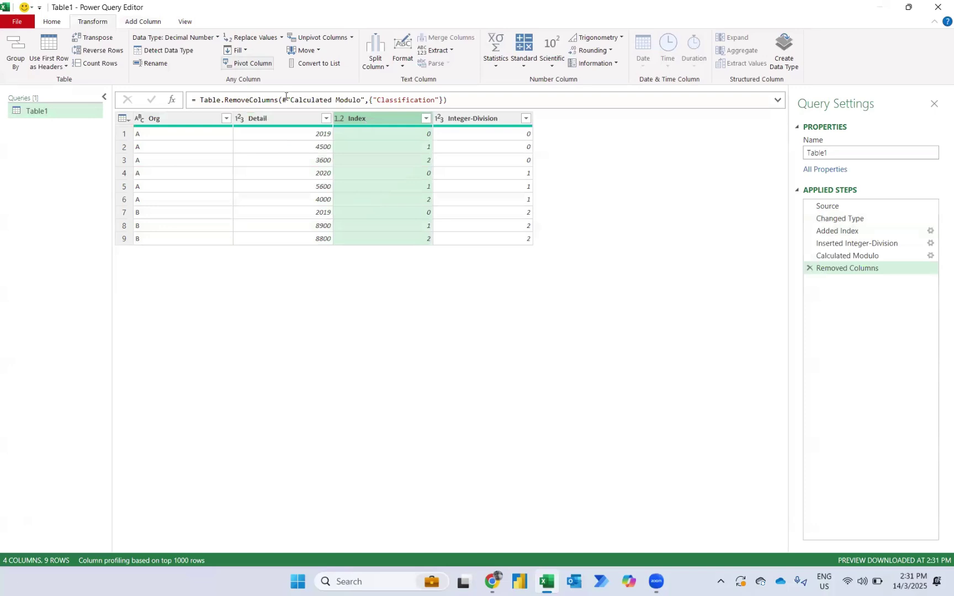
left_click(248, 63)
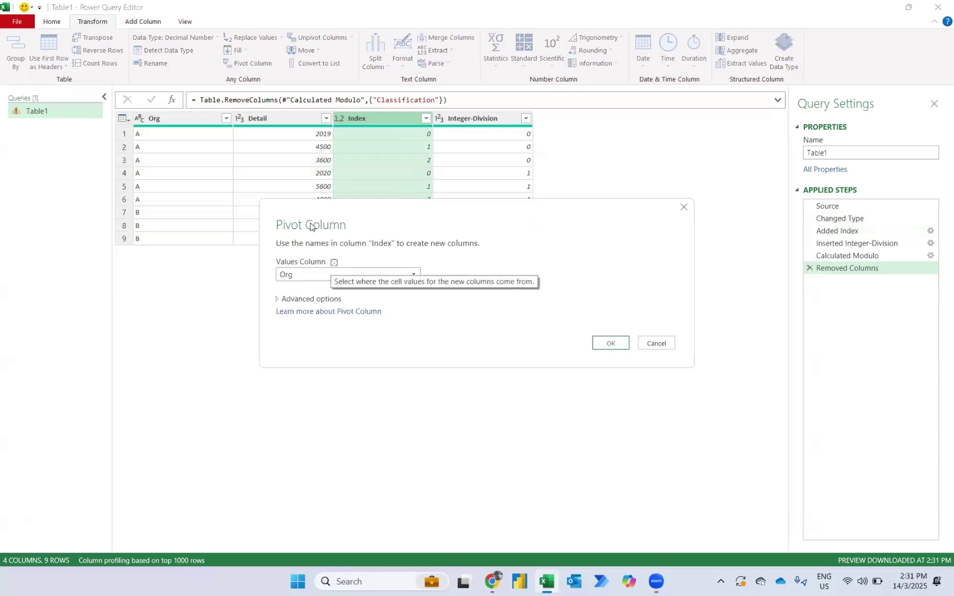
left_click(302, 276)
left_click(290, 301)
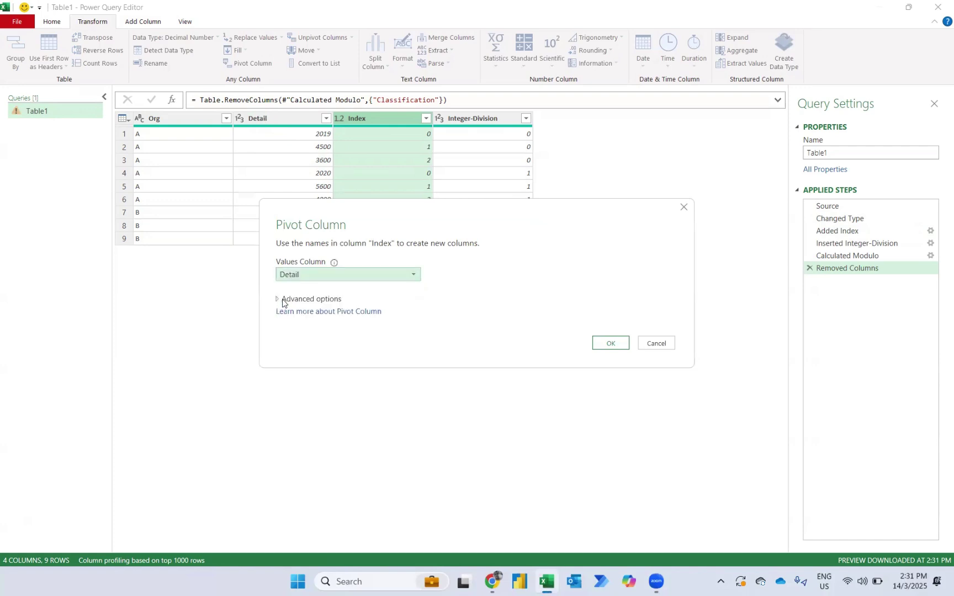
left_click(281, 299)
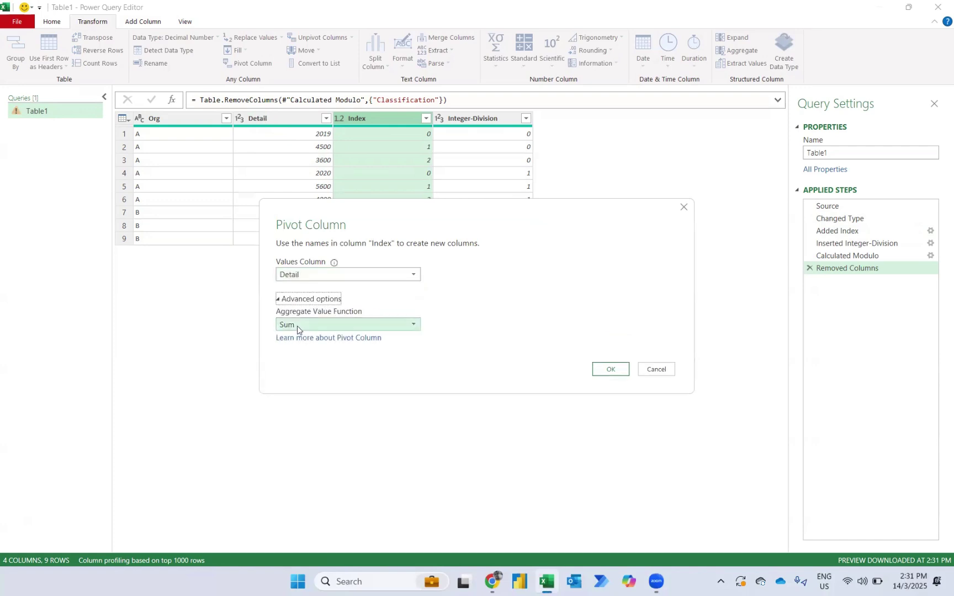
left_click(298, 326)
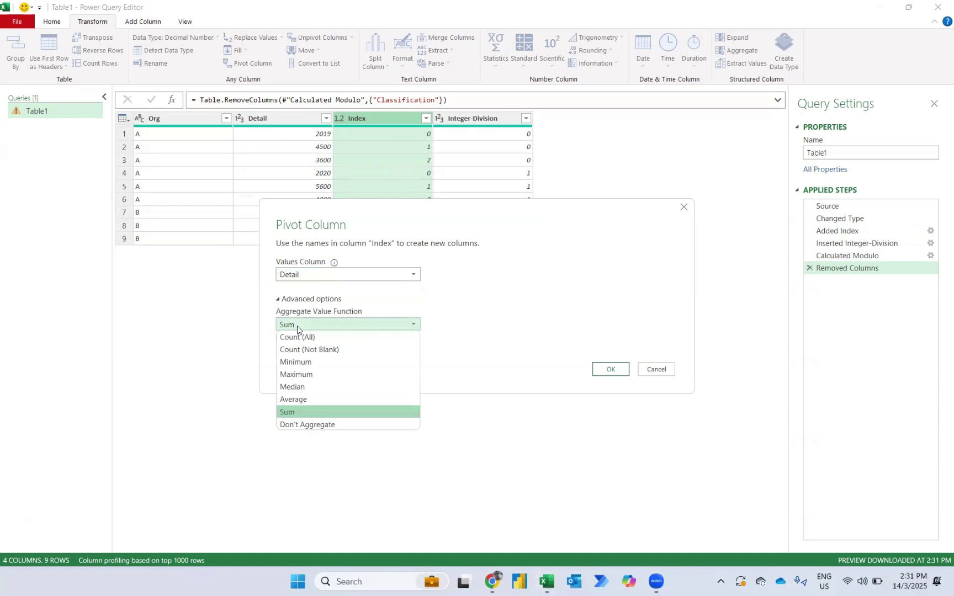
left_click(301, 426)
left_click(605, 369)
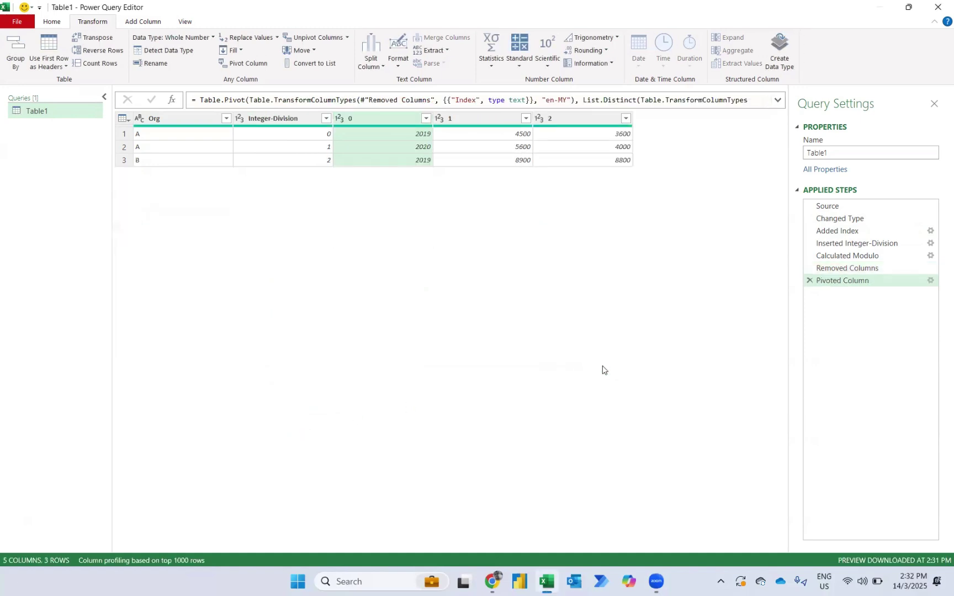
Remove the Integer-Division column and rename columns 0, 1 and 2 as Year, Revenue and Cost
left_click(286, 119)
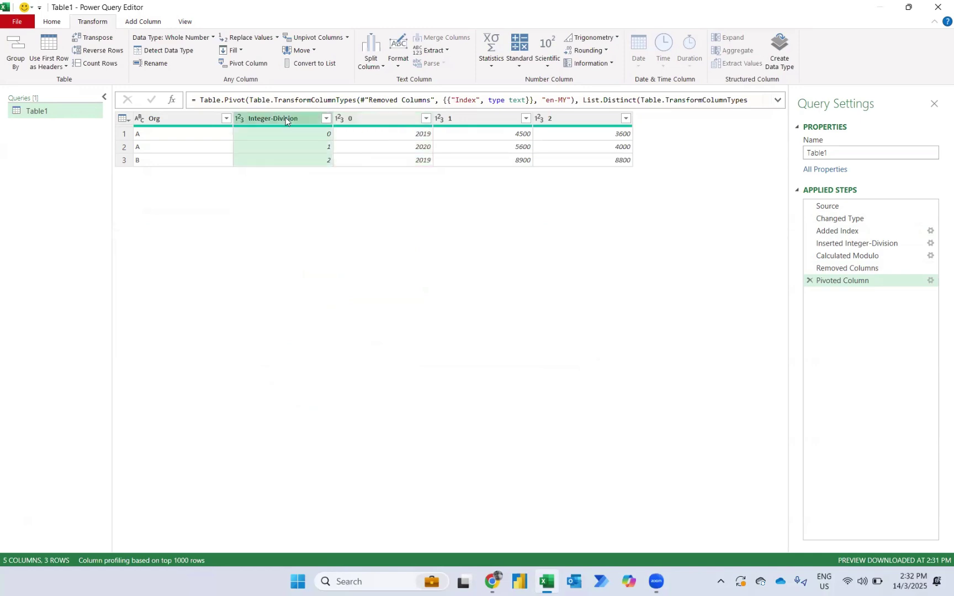
key("Delete")
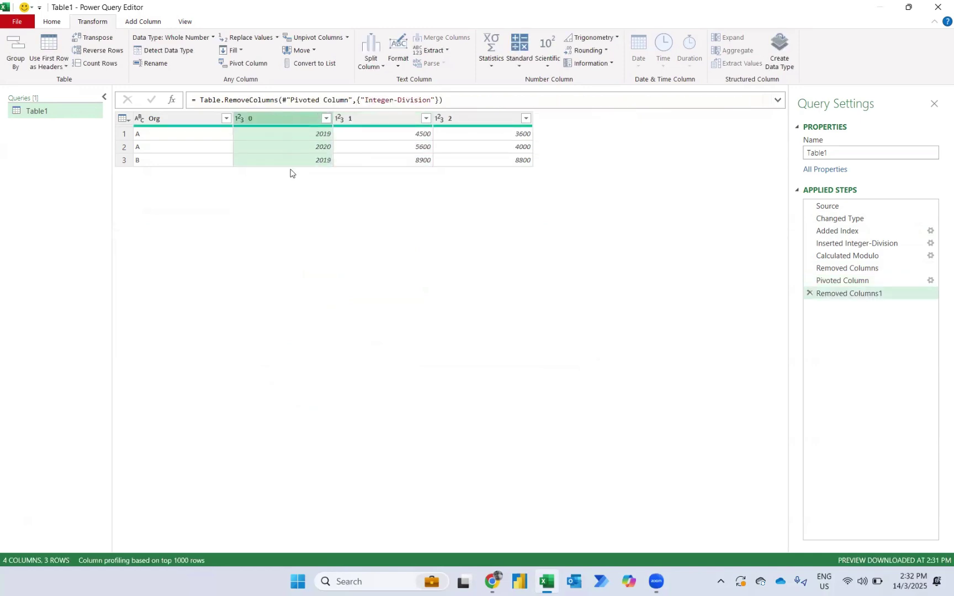
double_click(266, 120)
type("Year")
key("Return")
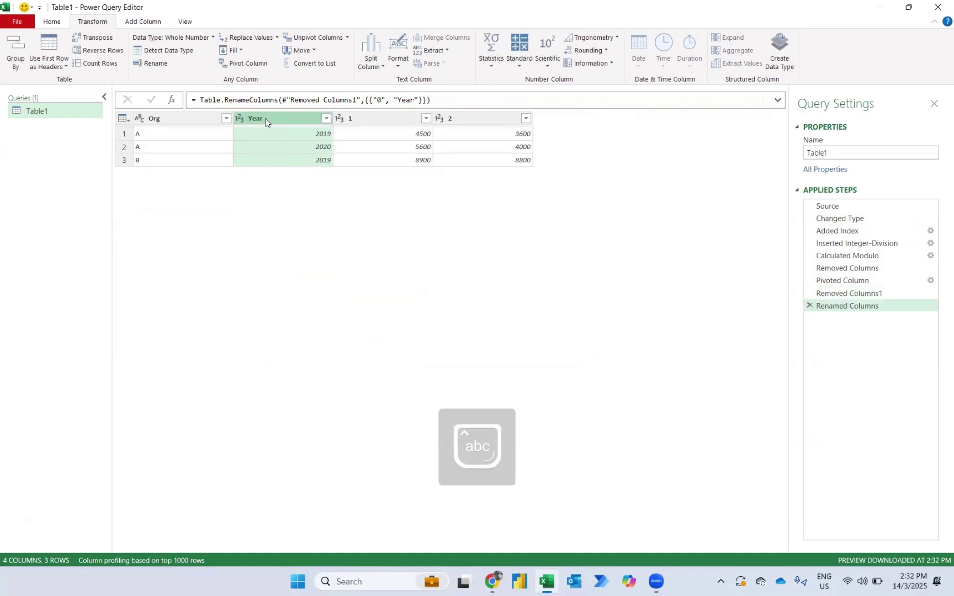
left_click(376, 115)
double_click(376, 115)
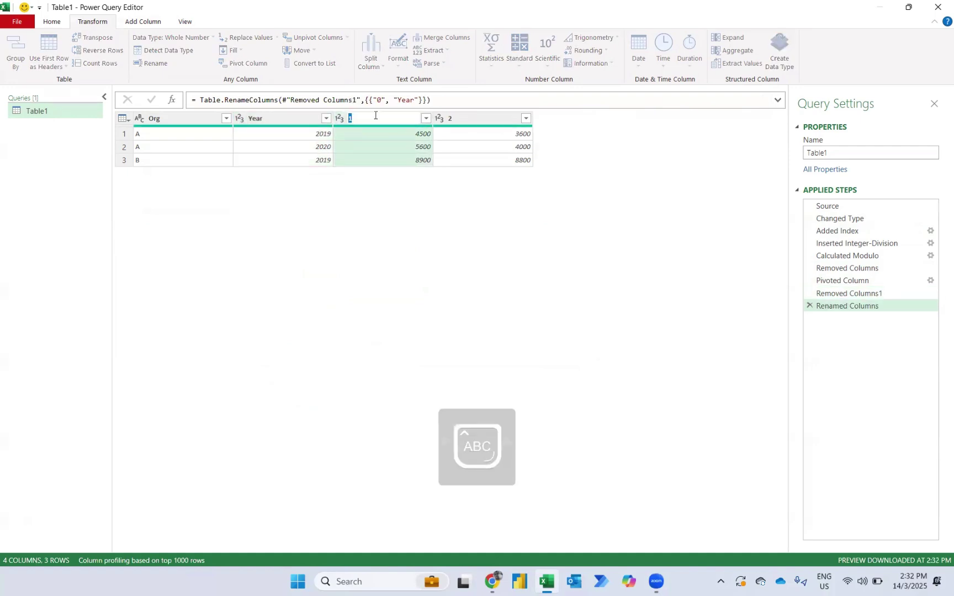
type("Revenue")
key("Return")
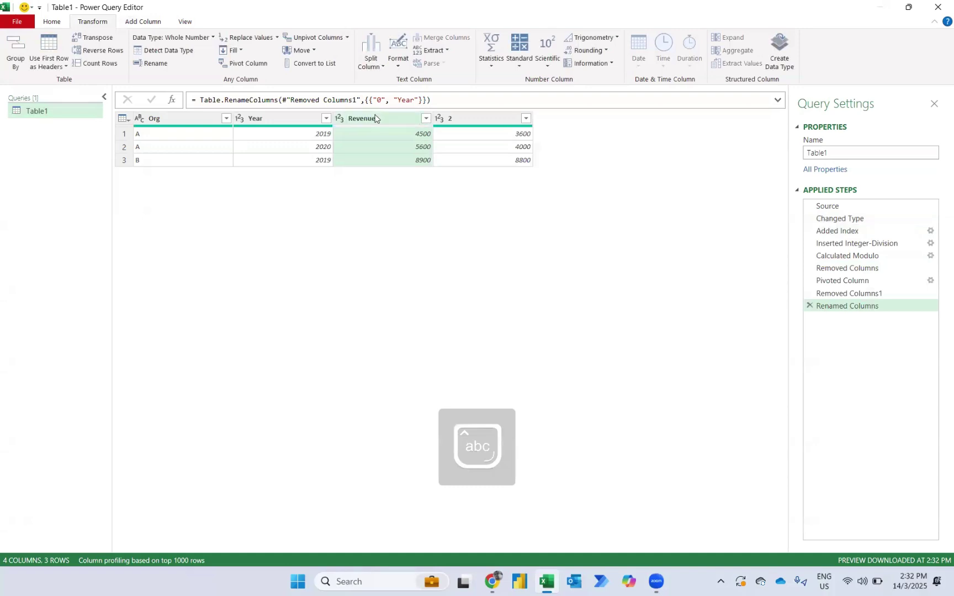
left_click(485, 118)
double_click(485, 116)
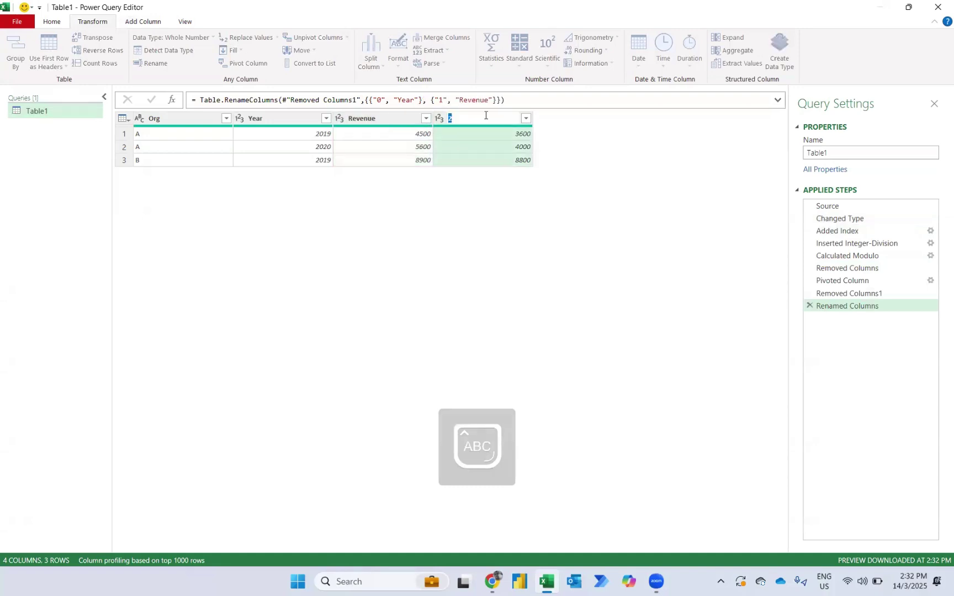
type("Cost")
key("Return")
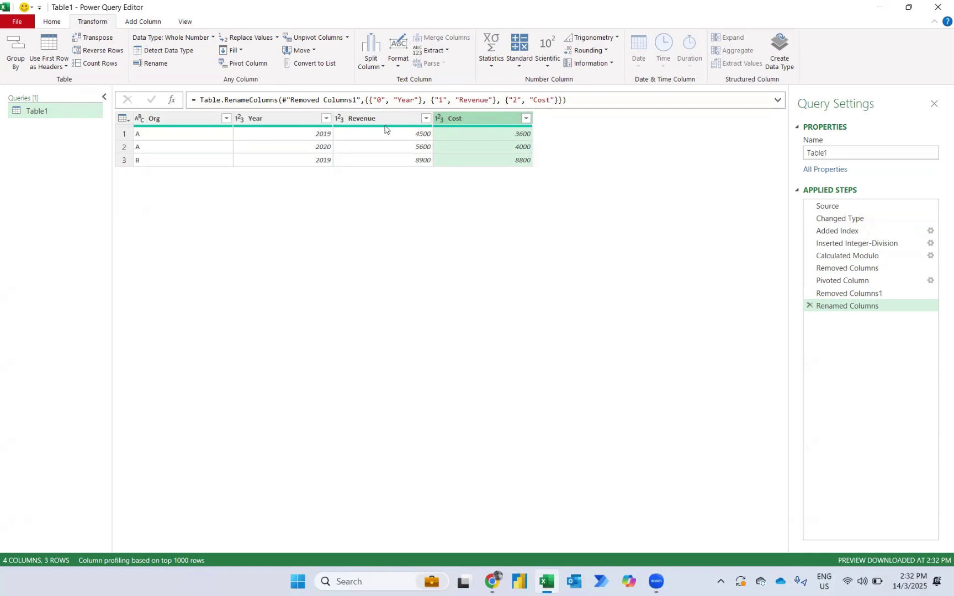
Add a column that subtracts Cost from Revenue and rename it Profit
mouse_move(385, 127)
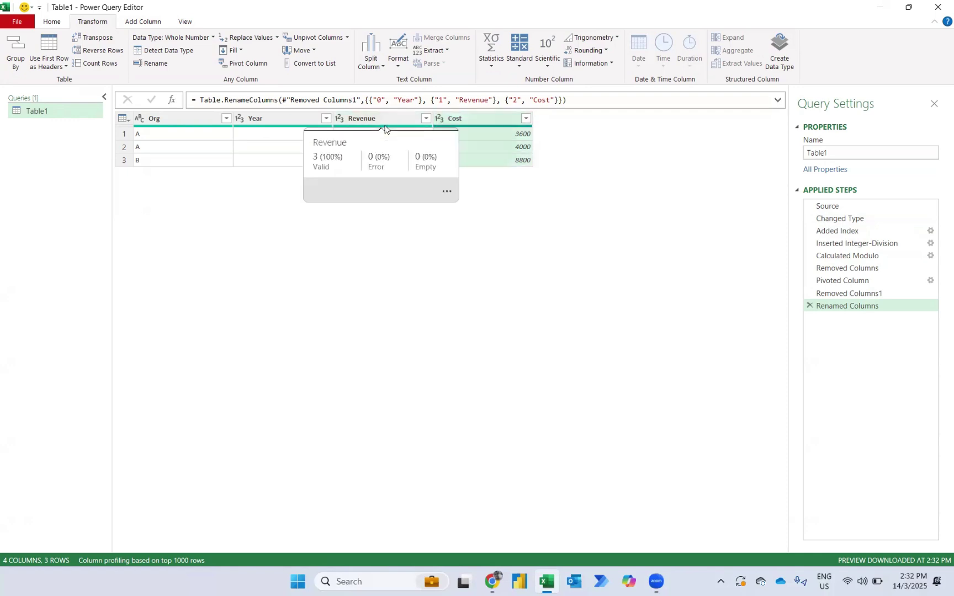
left_click(388, 117, "ctrl")
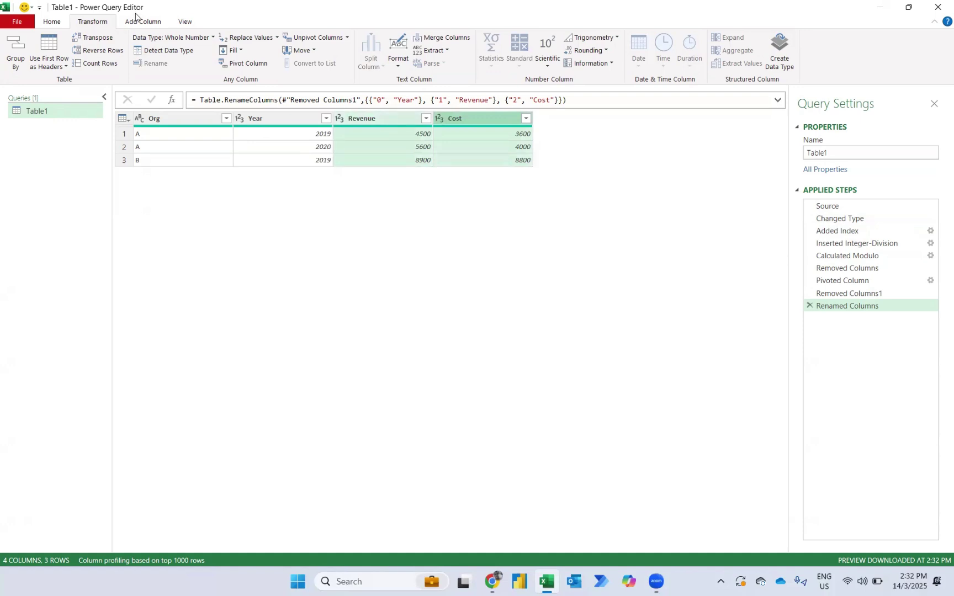
left_click(136, 18)
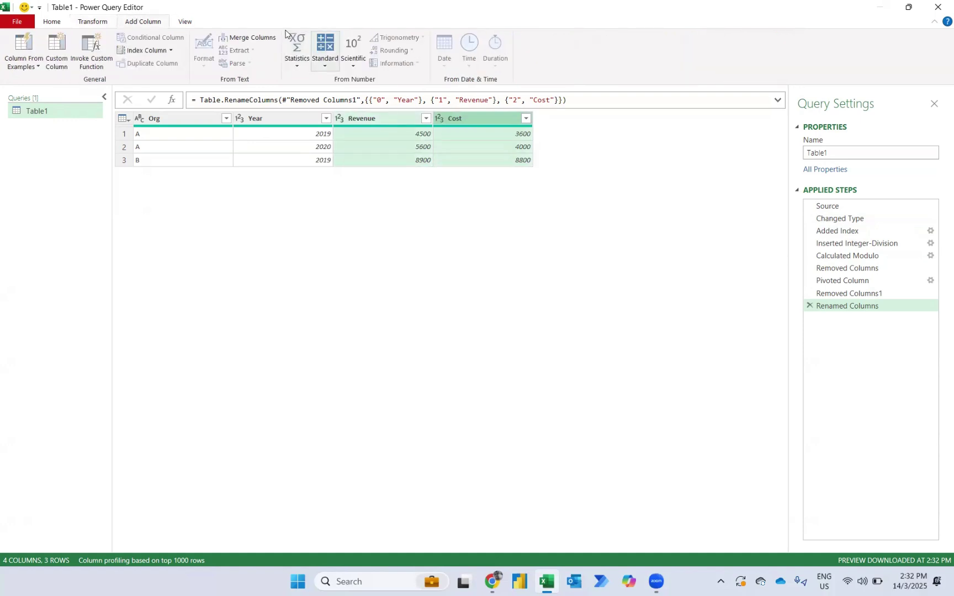
left_click(325, 53)
left_click(342, 107)
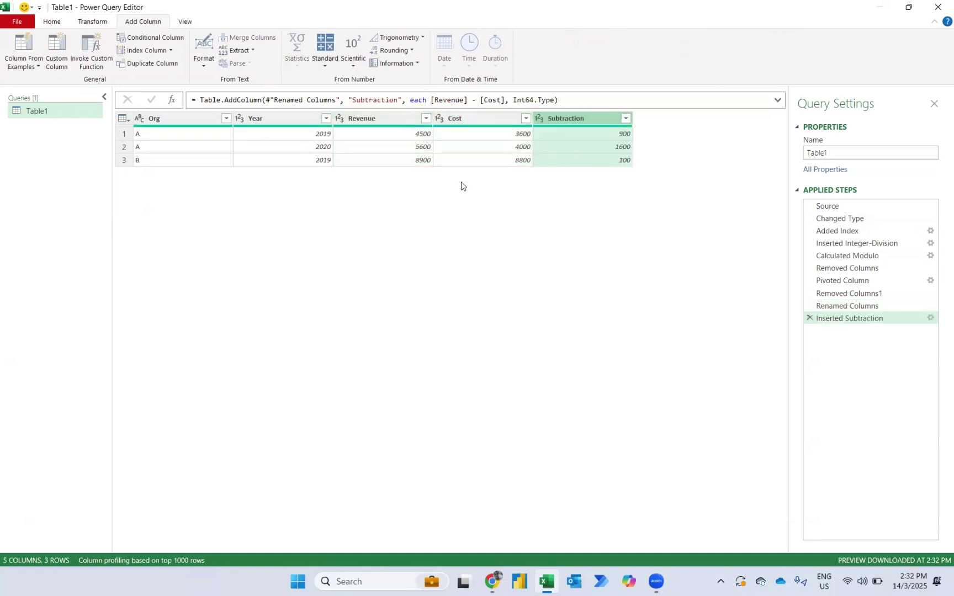
double_click(575, 124)
type("Profit")
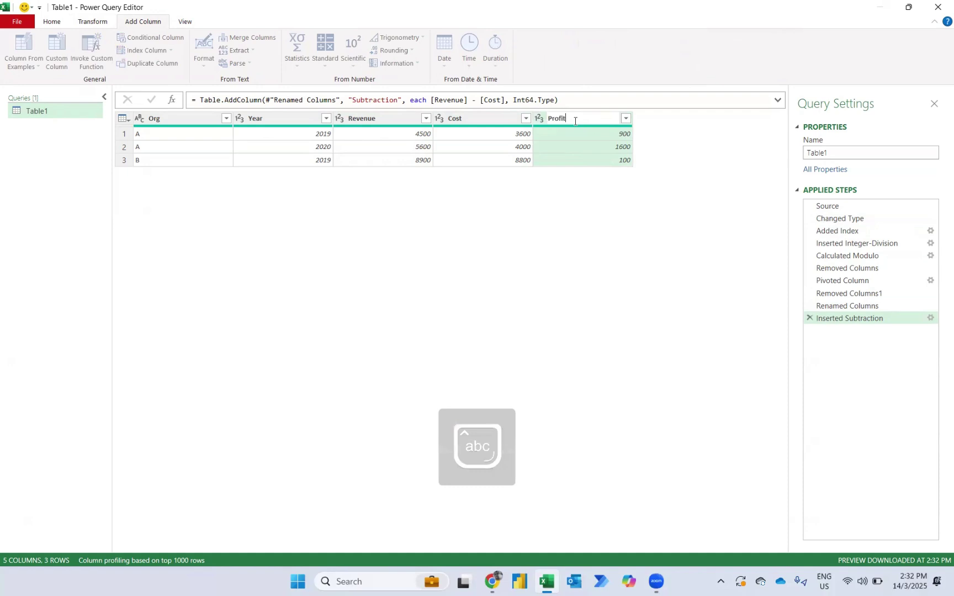
key("Return")
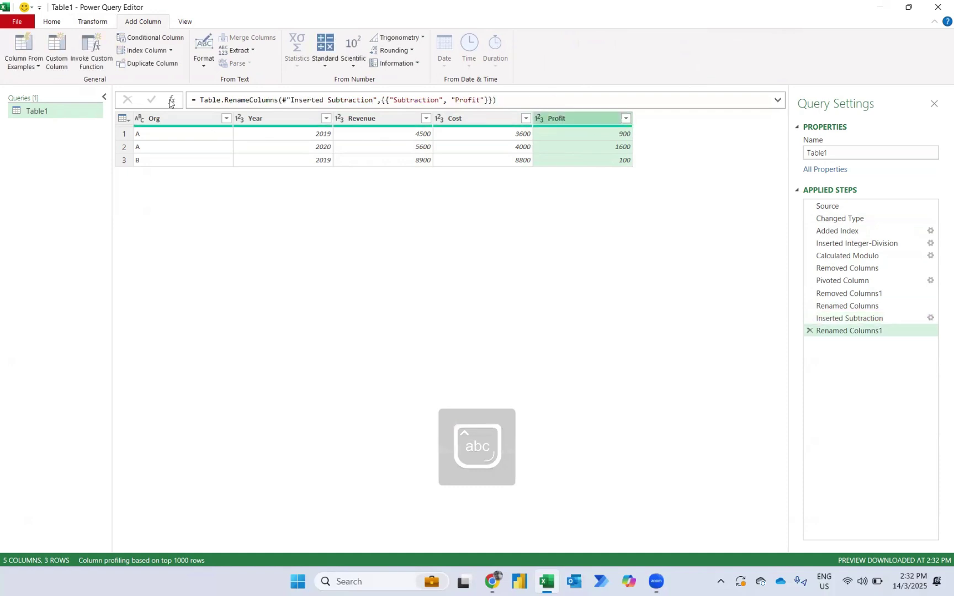
Close the query editor and load the query as a table to cell L2 of the existing Exercise worksheet
left_click(52, 22)
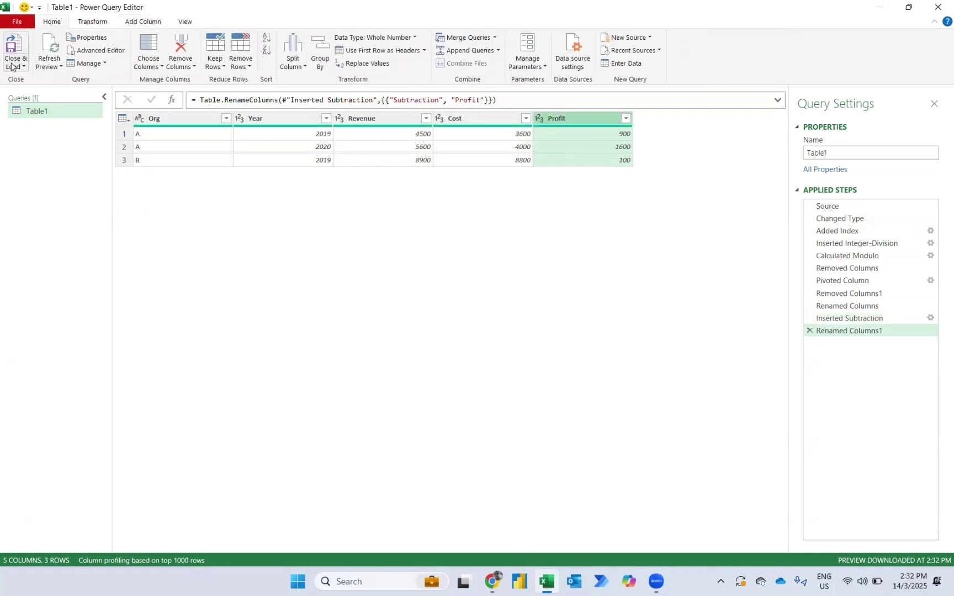
left_click(12, 65)
left_click(32, 93)
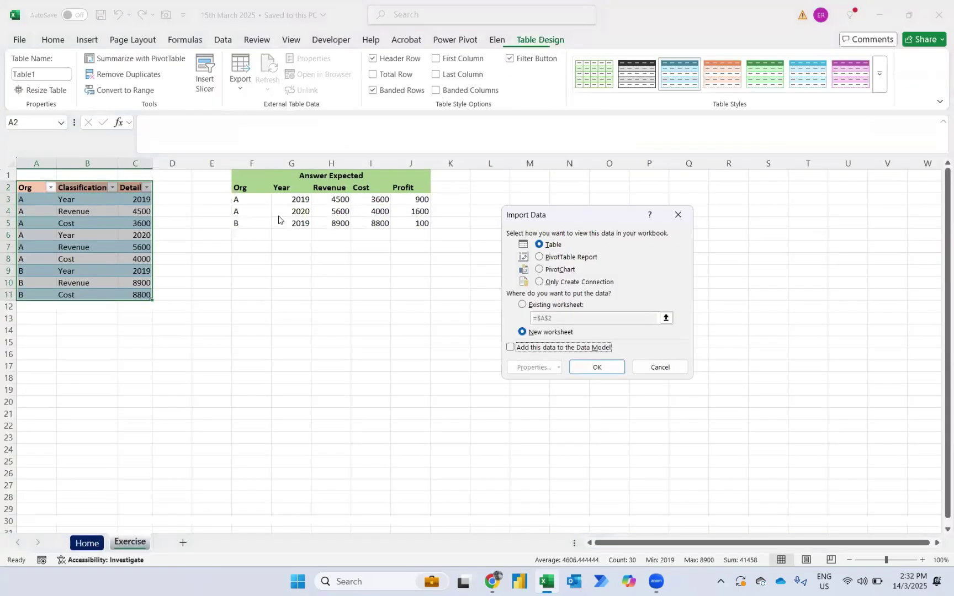
left_click(524, 303)
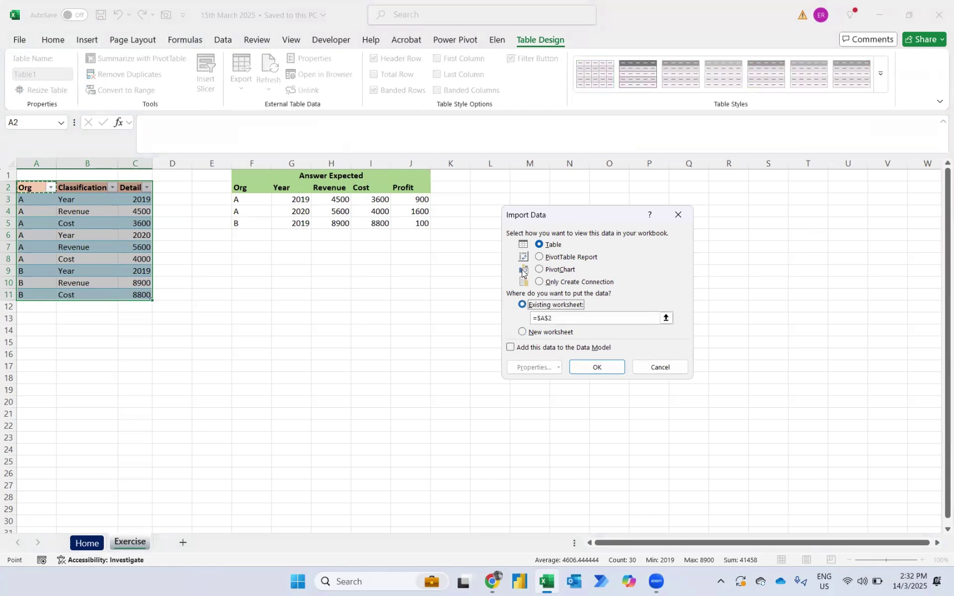
left_click(486, 184)
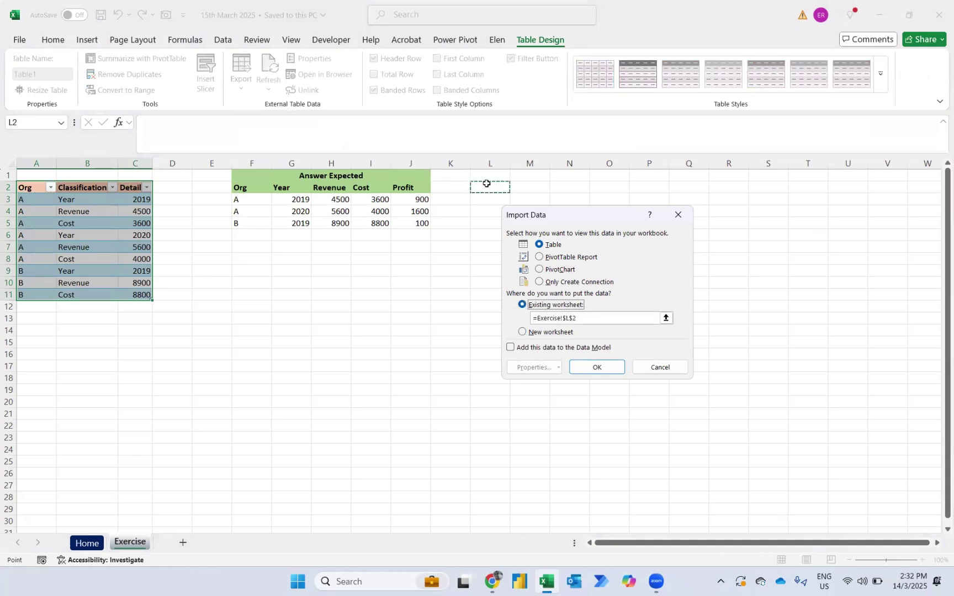
left_click(596, 367)
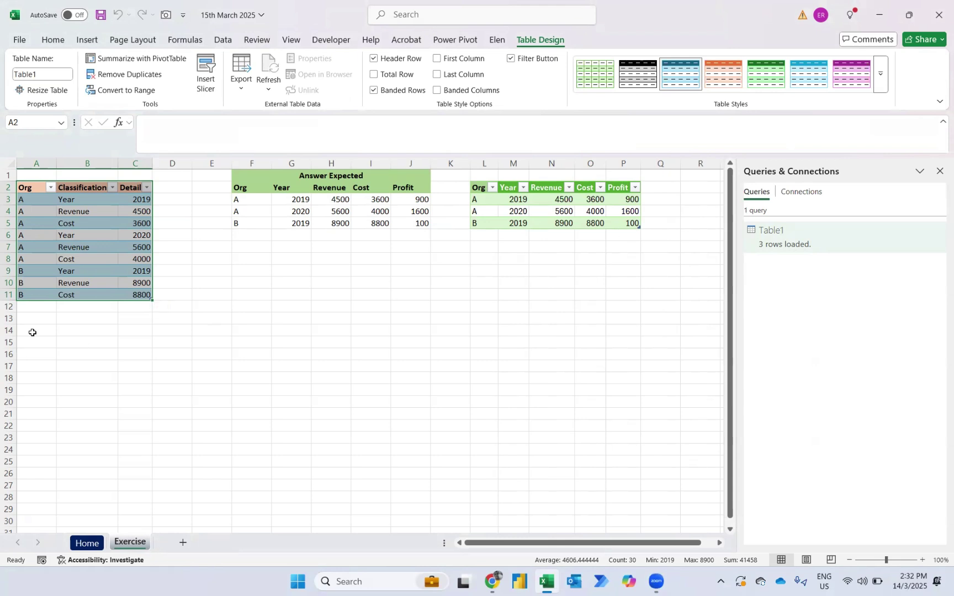
Add three rows directly beneath the source table with C as the Org in cells A12 to A14
left_click(38, 310)
key("Caps_Lock")
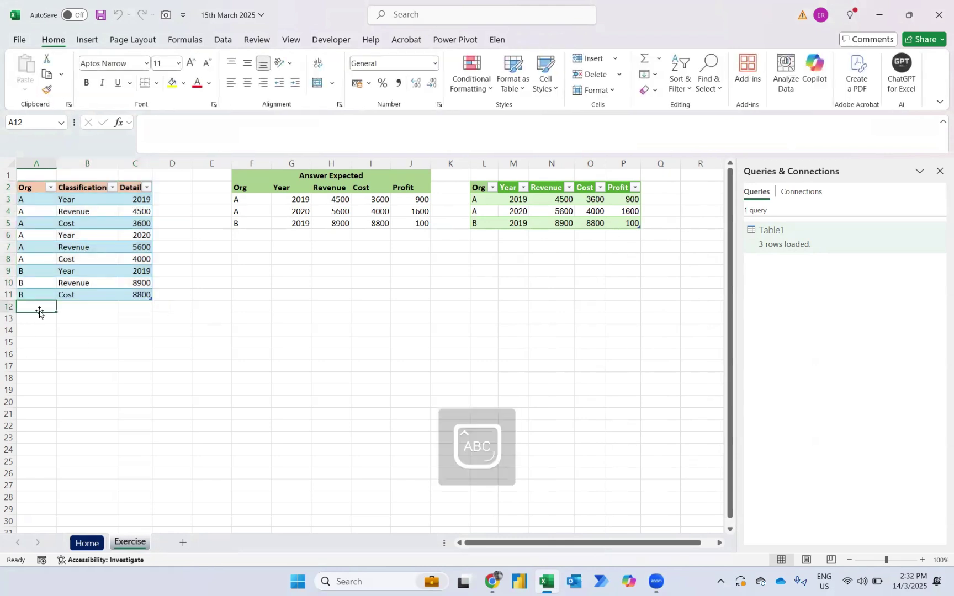
type("C")
key("Return")
type("C")
key("Return")
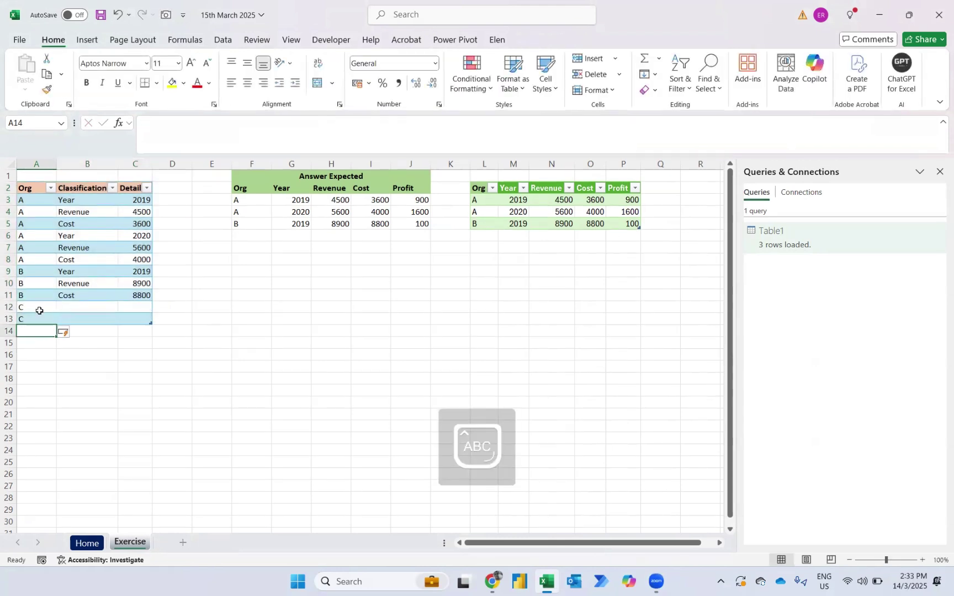
type("C")
Fill the Classification cells of the three new C rows with Year, Revenue and Cost
key("Up")
key("Up")
key("Right")
key("Caps_Lock")
type("Year")
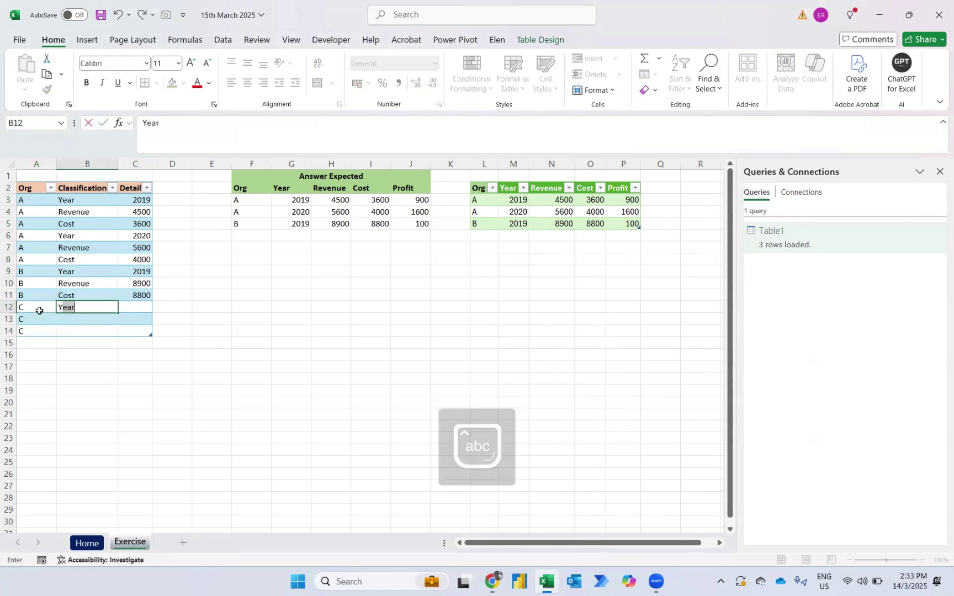
key("Return")
type("Revenue")
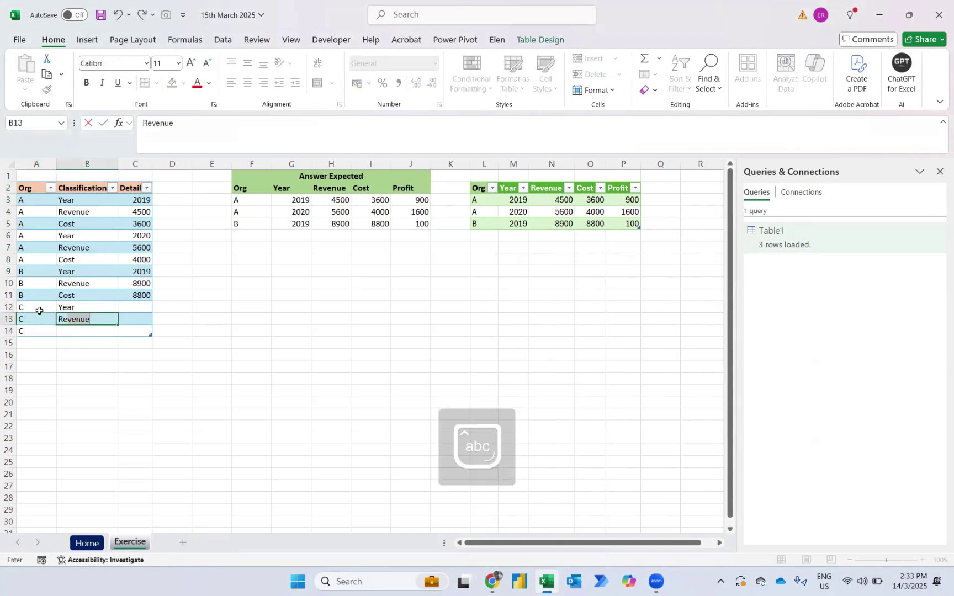
key("Return")
type("Cost")
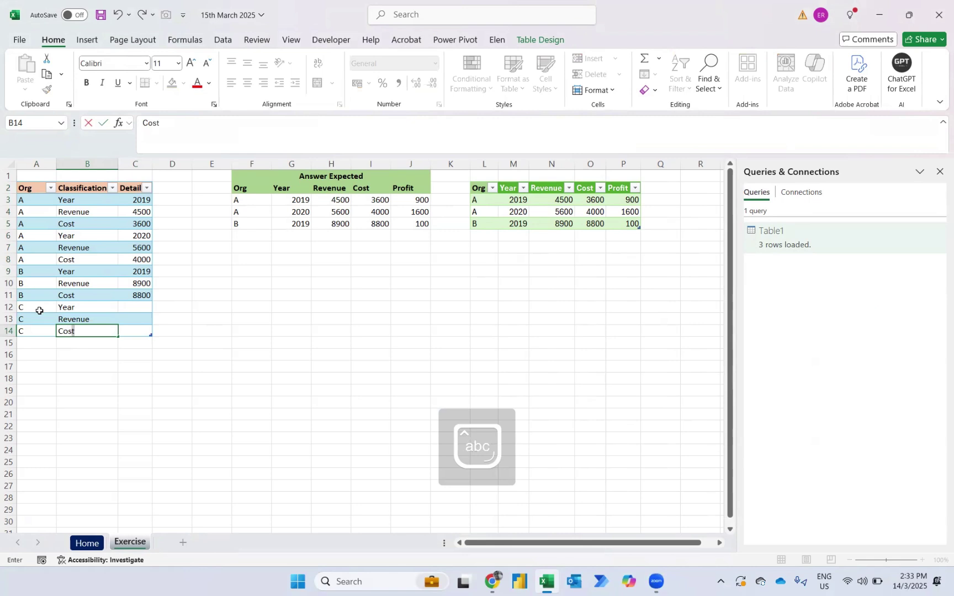
Fill the Detail cells of the C rows with 2021 for Year, 9000 for Revenue and 5000 for Cost
key("Up")
key("Up")
key("Right")
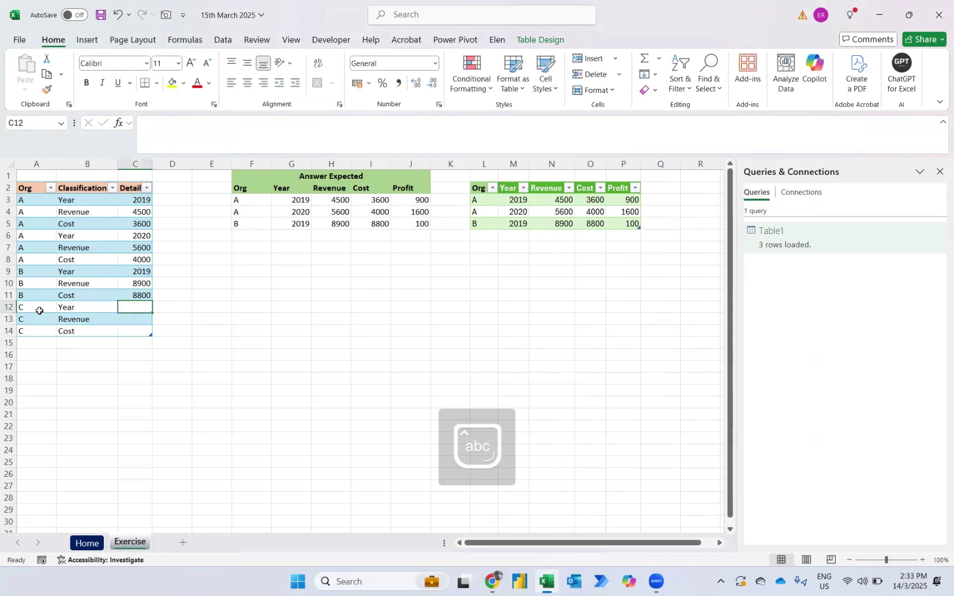
type("2021")
key("Return")
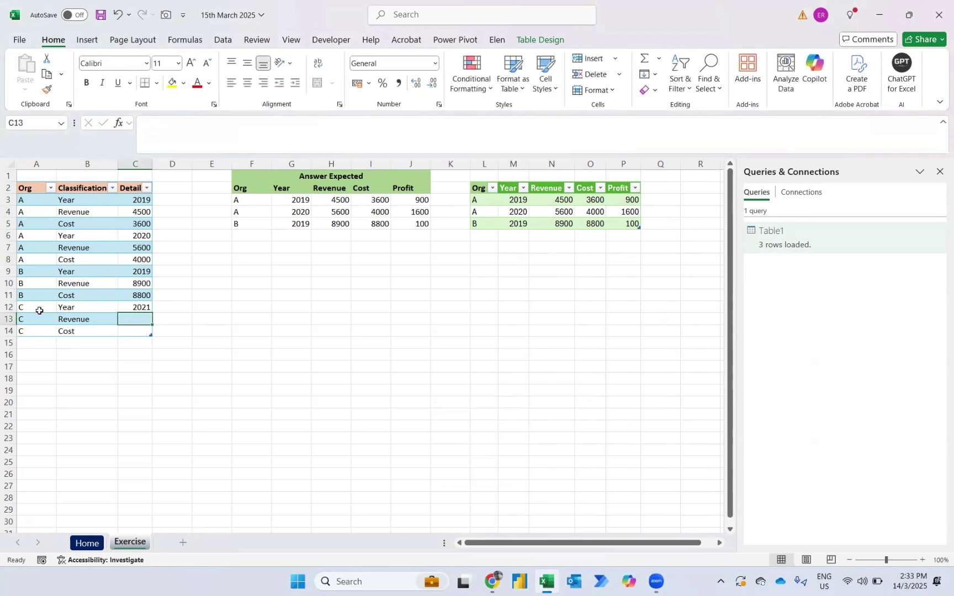
type("9000")
key("Return")
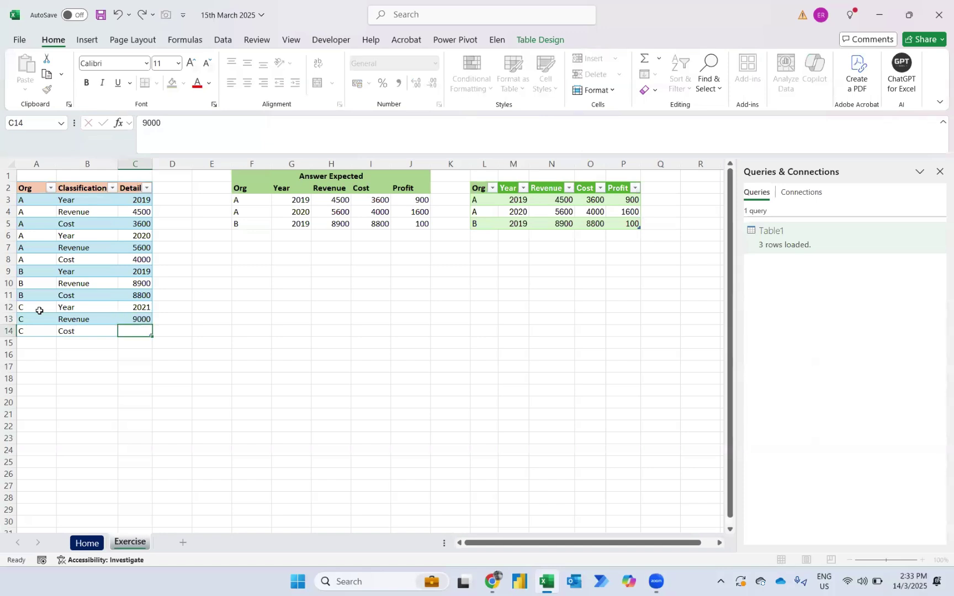
type("5000")
key("Return")
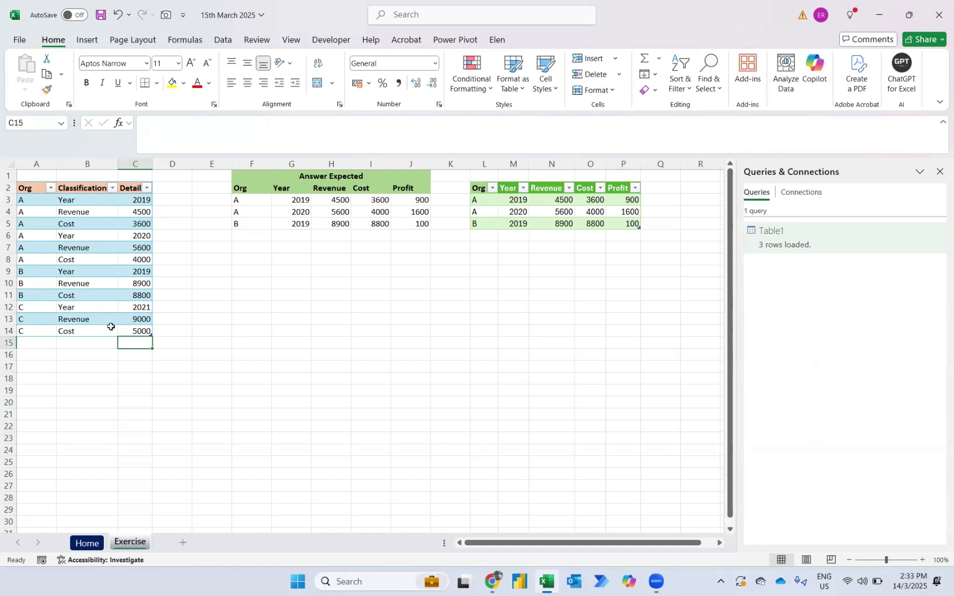
Refresh the loaded query table to bring in the new Org C data and select its Revenue cell
right_click(546, 224)
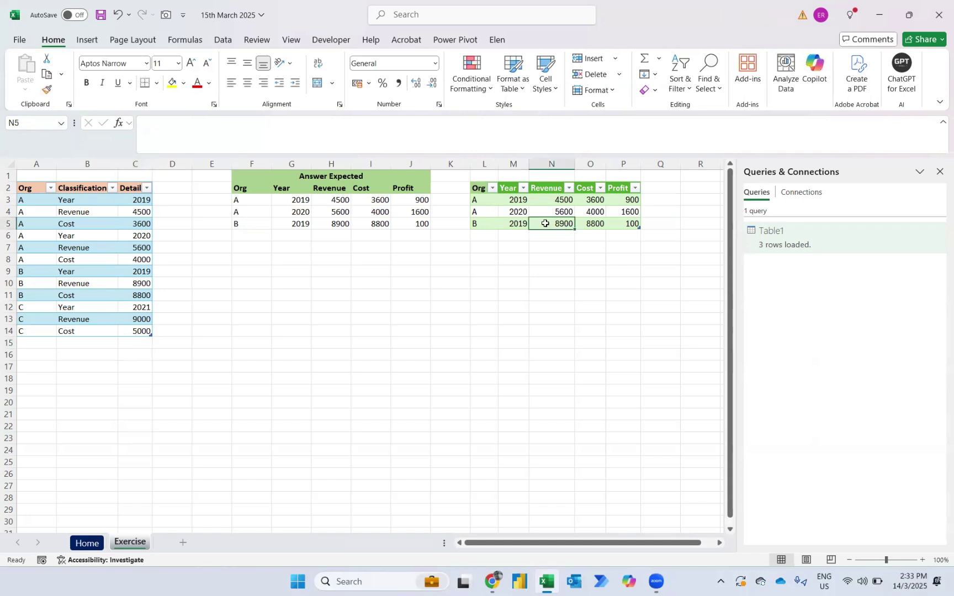
left_click(574, 245)
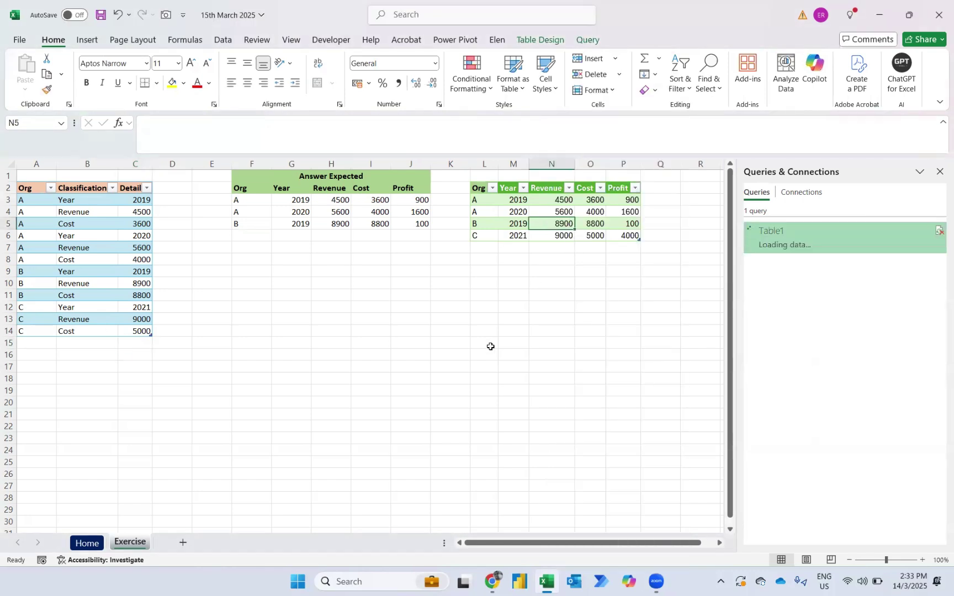
key("Down")
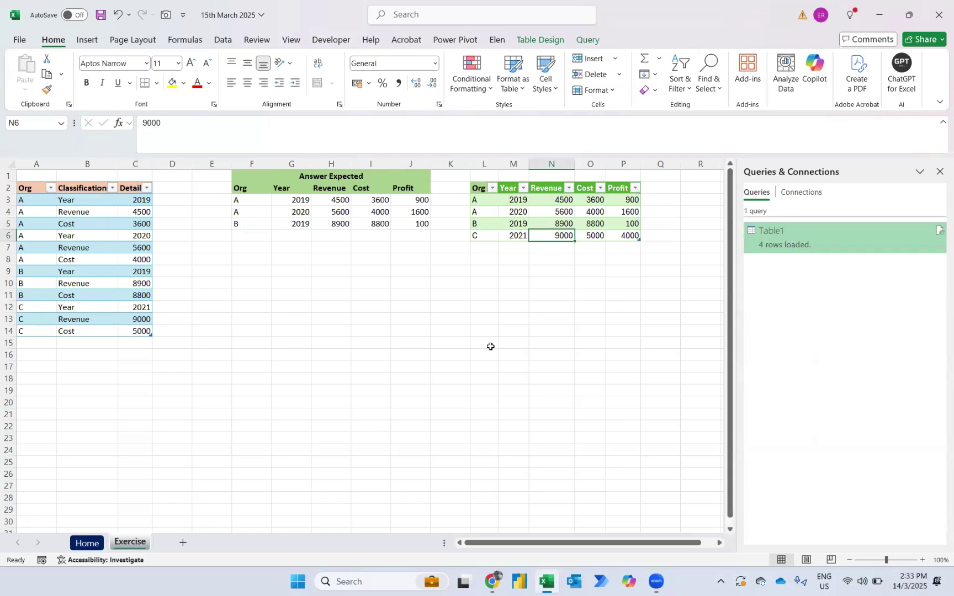